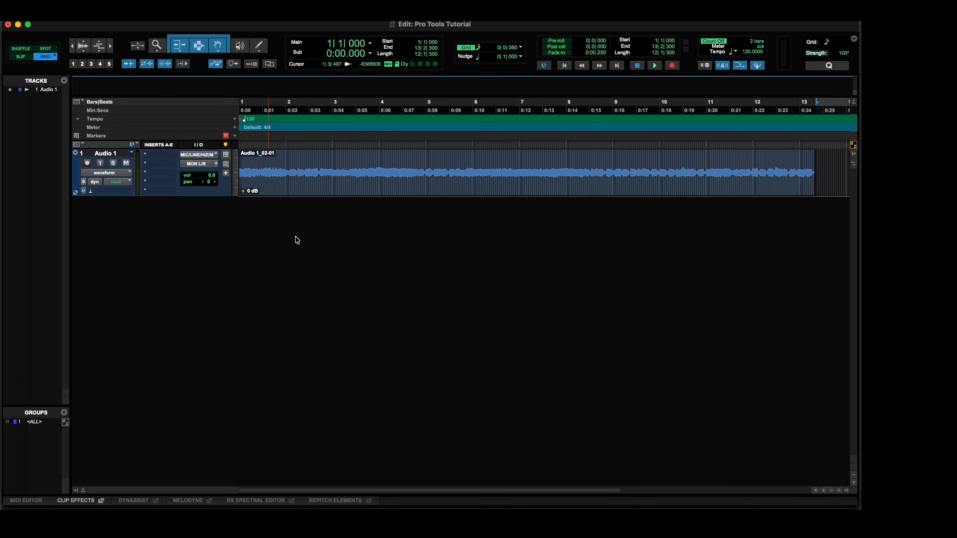
Play back the recorded clip on the Audio 1 track briefly and stop playback.
key("space")
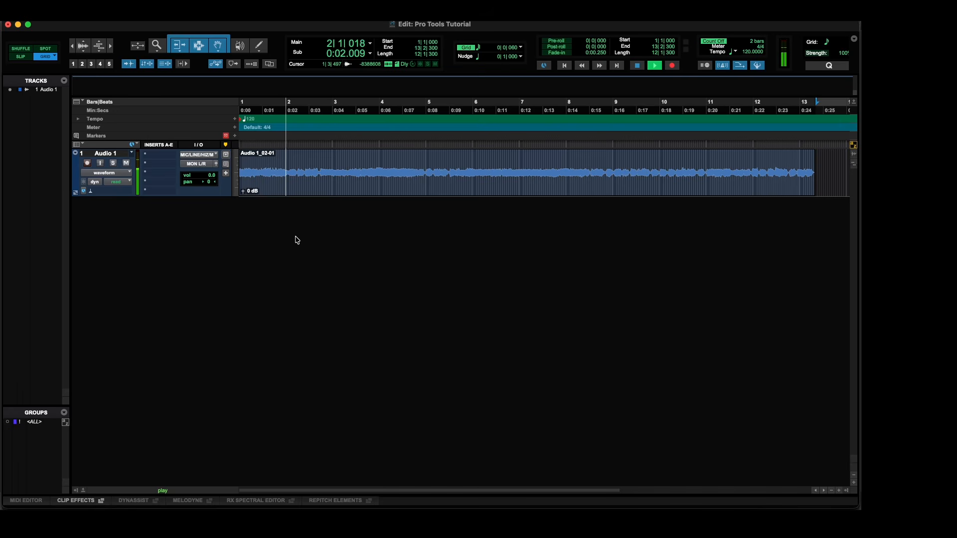
key("space")
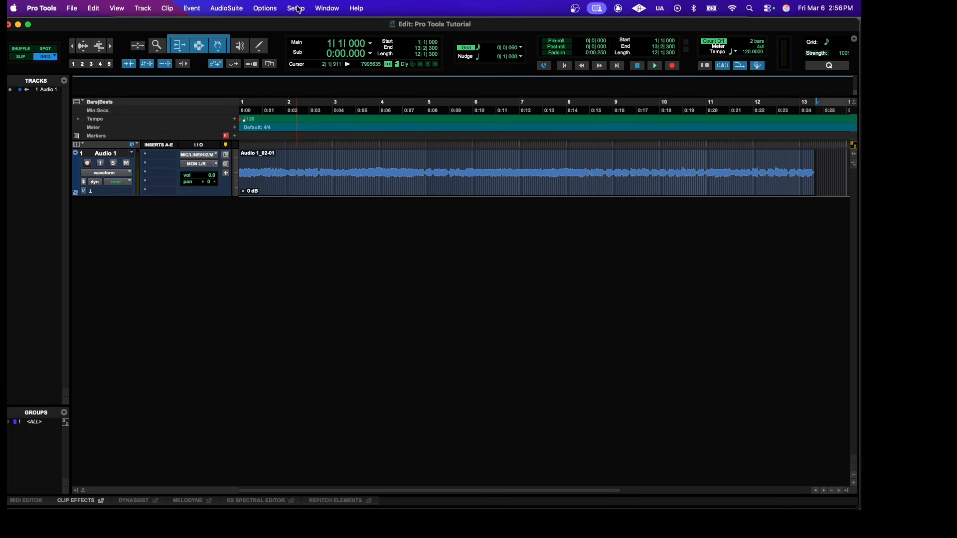
Select Universal Audio Thunderbolt as the device in the Playback Engine settings and accept the dialog.
left_click(295, 8)
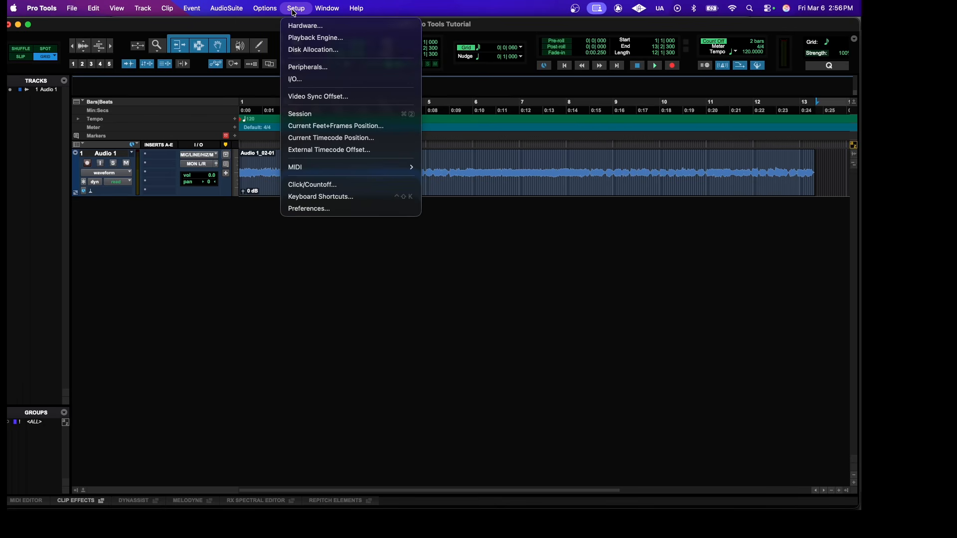
left_click(303, 39)
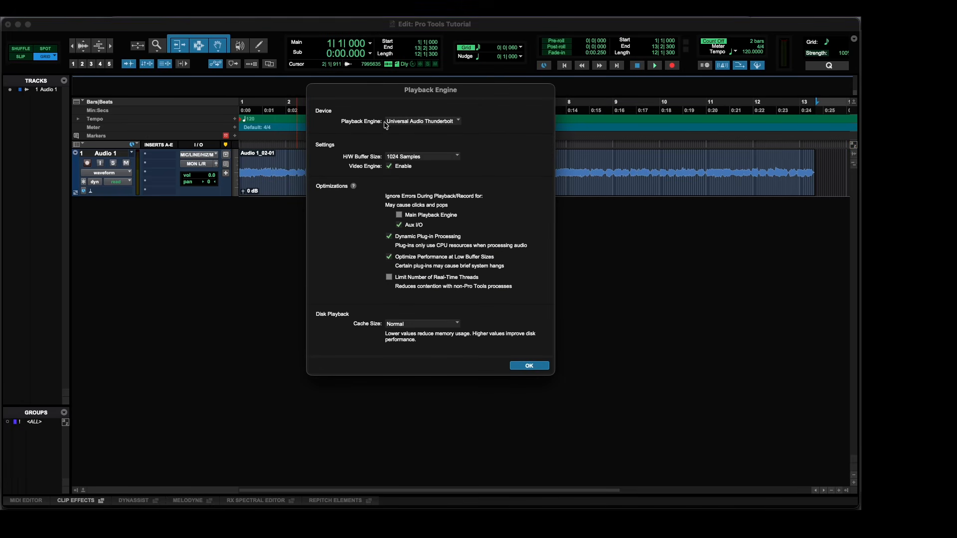
left_click(458, 122)
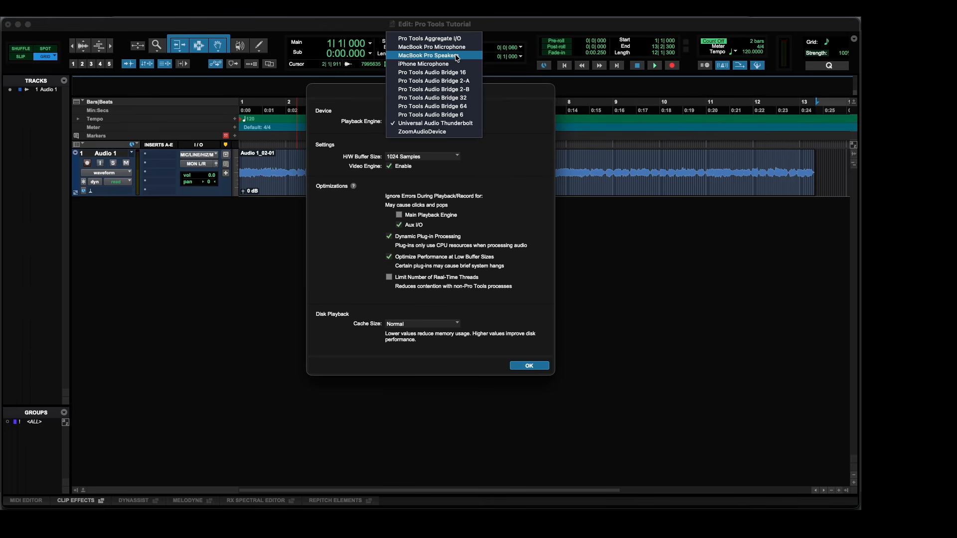
left_click(449, 123)
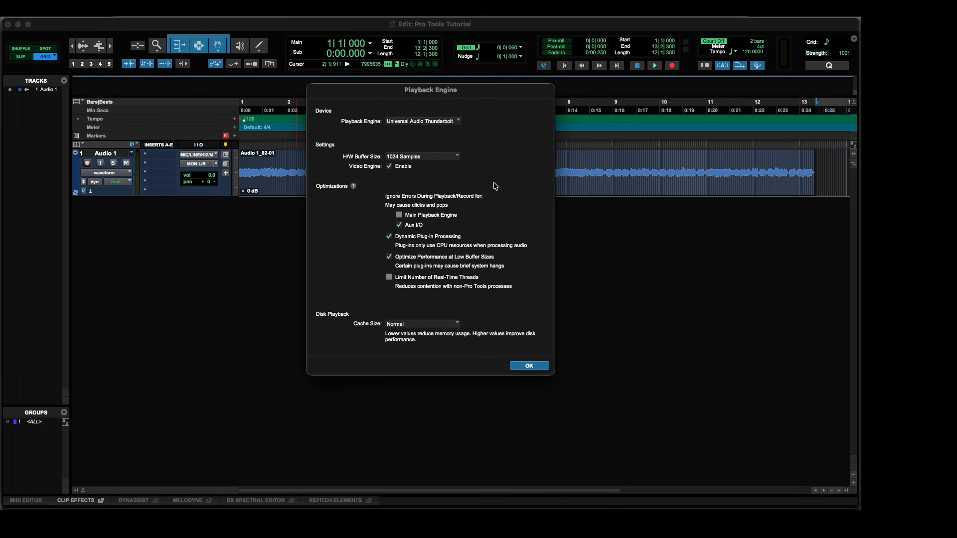
left_click(523, 366)
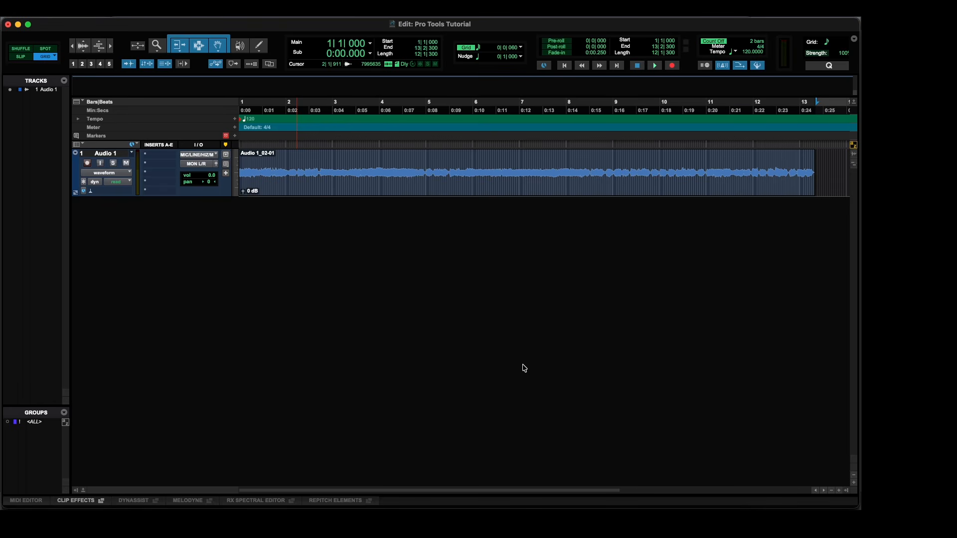
Switch to the Mix window and add the mono EQ3 7-Band plug-in to the first insert slot of Audio 1.
key("super+equal")
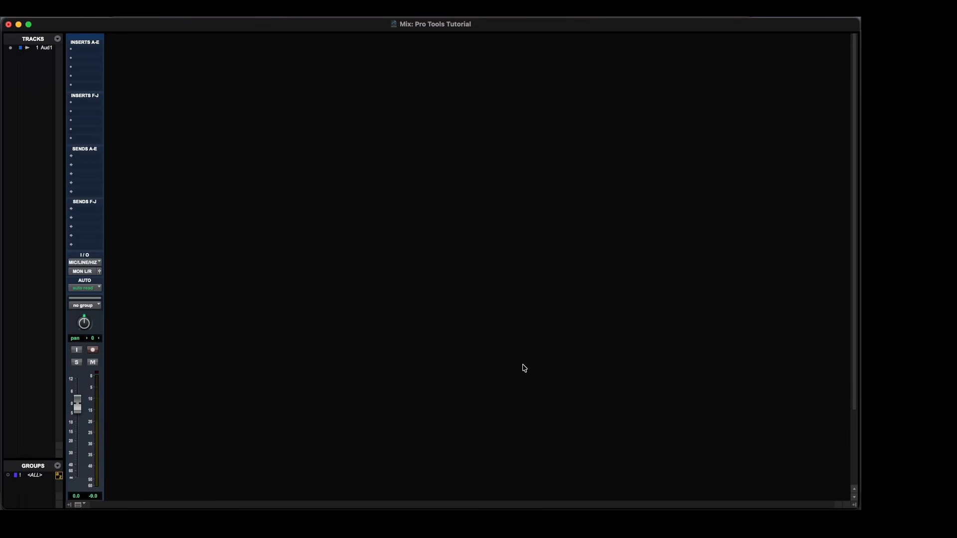
scroll(143, 312, "down", 4)
scroll(144, 312, "up", 4)
left_click(82, 51)
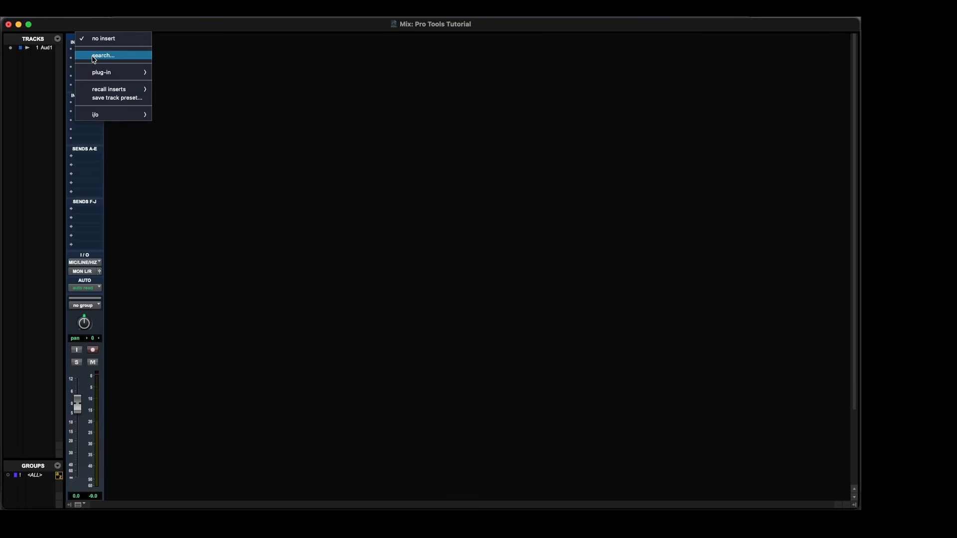
left_click(94, 60)
type("eq")
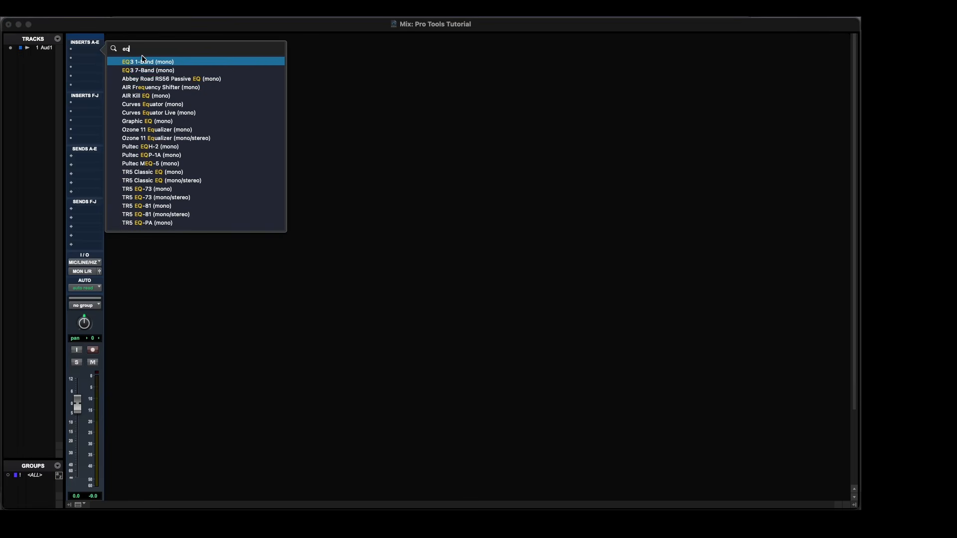
left_click(160, 70)
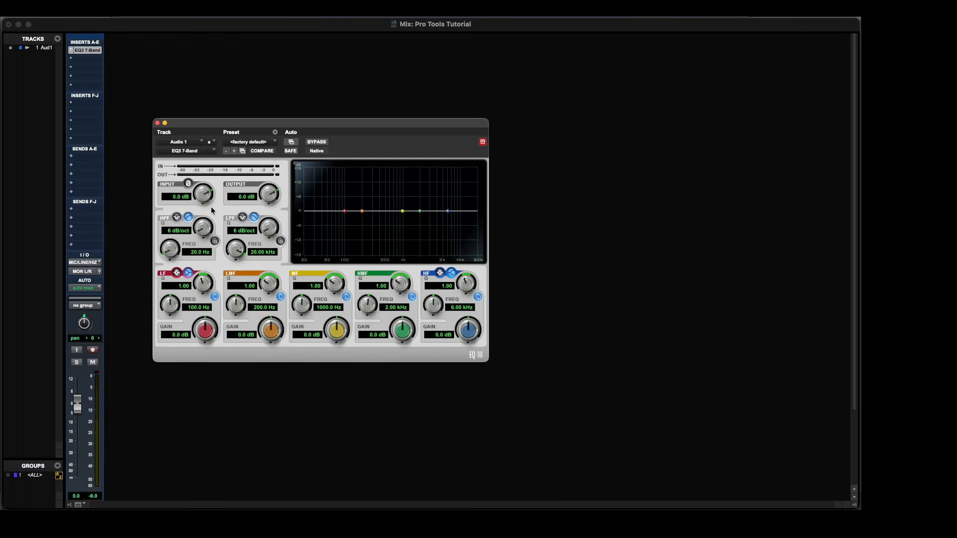
Add the mono Dyn3 Compressor/Limiter plug-in to the second insert slot of Audio 1.
left_click(81, 60)
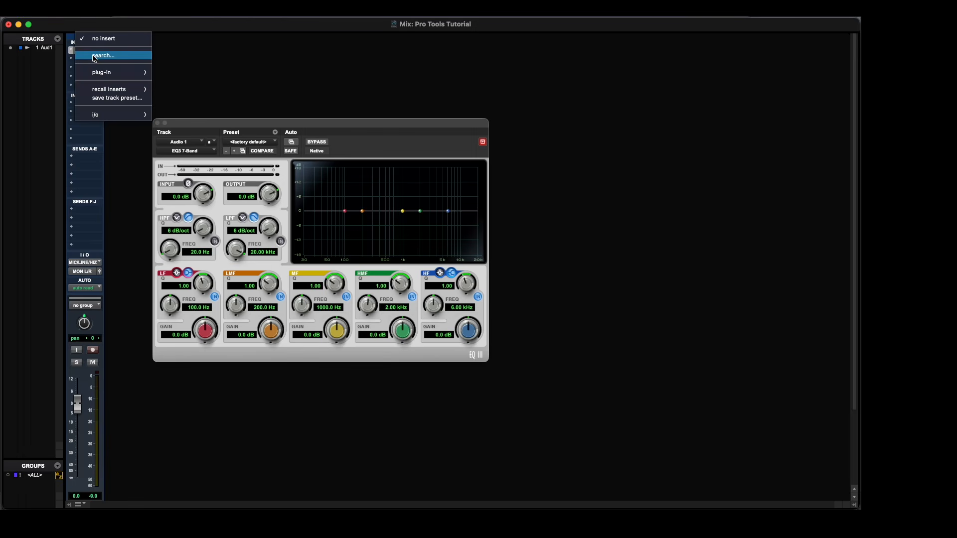
left_click(95, 57)
type("compressor")
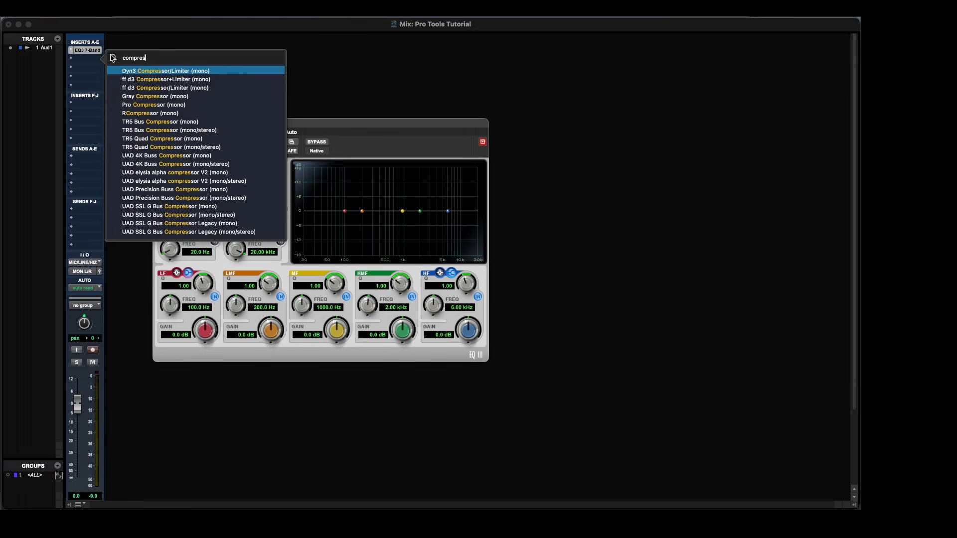
key("Return")
Close the plug-in window and move the compressor above the EQ in the Audio 1 insert chain.
left_click(84, 51)
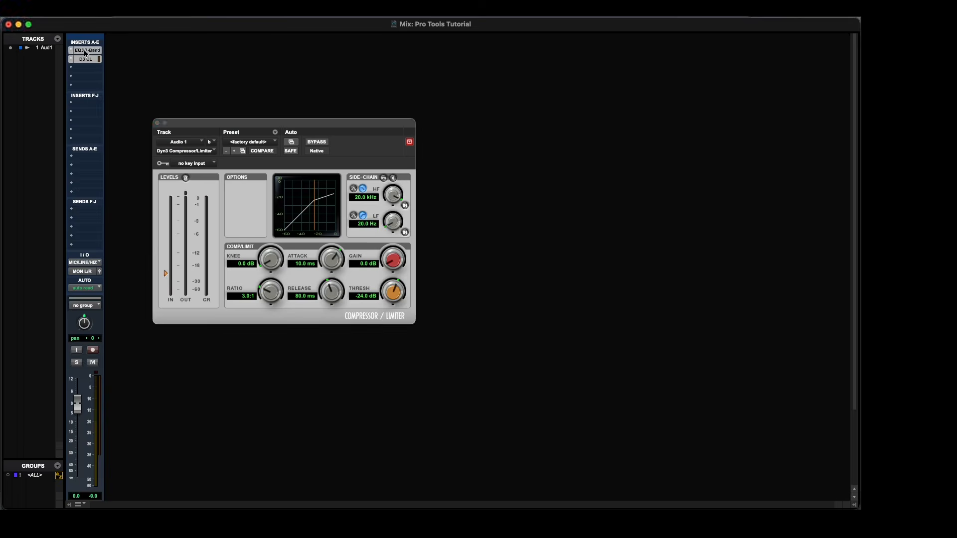
left_click(85, 61)
left_click(157, 123)
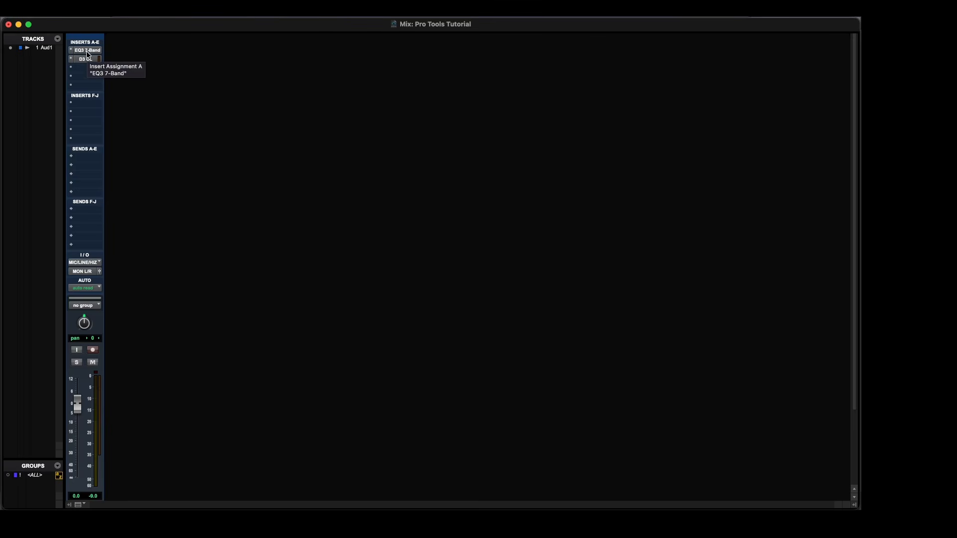
left_click_drag(83, 60, 84, 47)
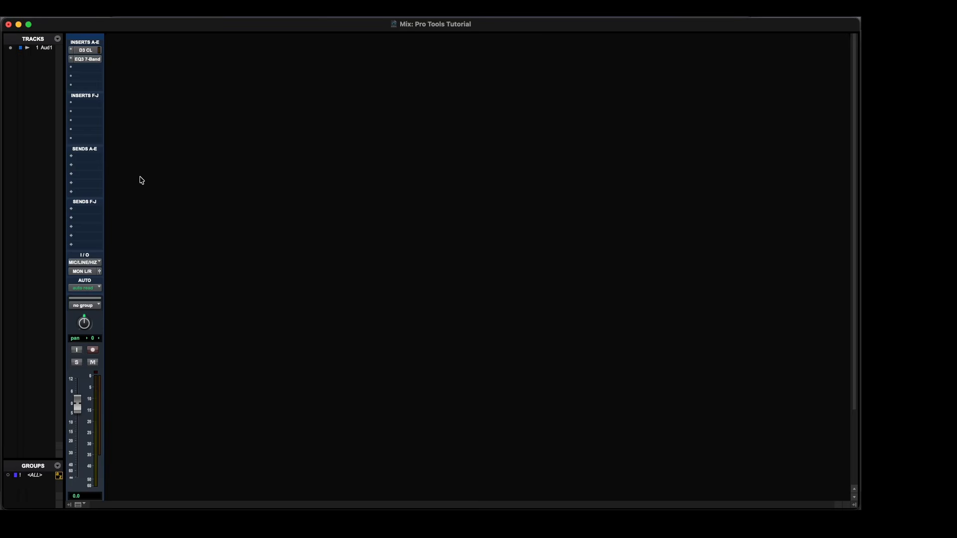
Examine the pan control of Audio 1 and the channel strips across the large session's mixer.
scroll(95, 218, "down", 3)
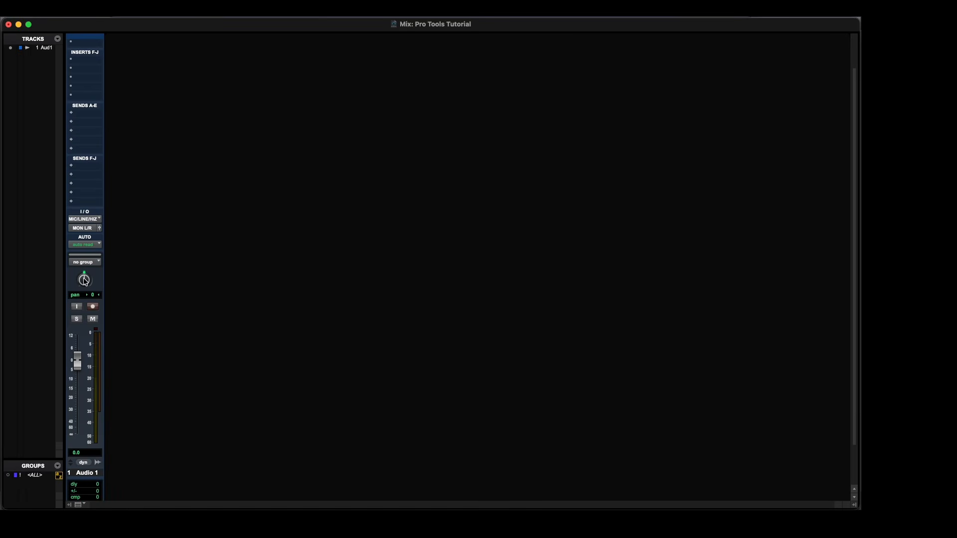
mouse_move(84, 280)
left_mouse_down()
mouse_move(88, 255)
mouse_move(83, 275)
left_mouse_up()
left_click(83, 275, "alt")
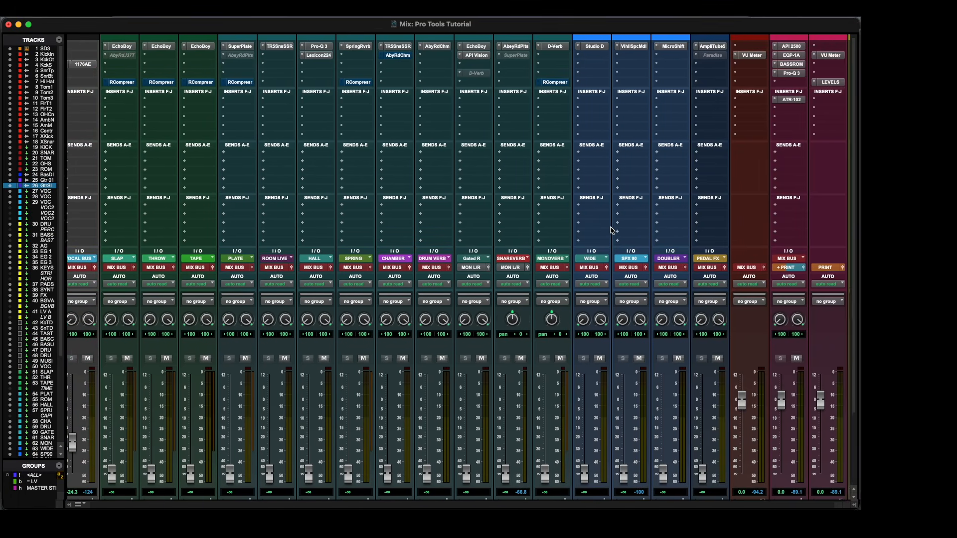
scroll(612, 230, "left", 5)
scroll(612, 231, "left", 5)
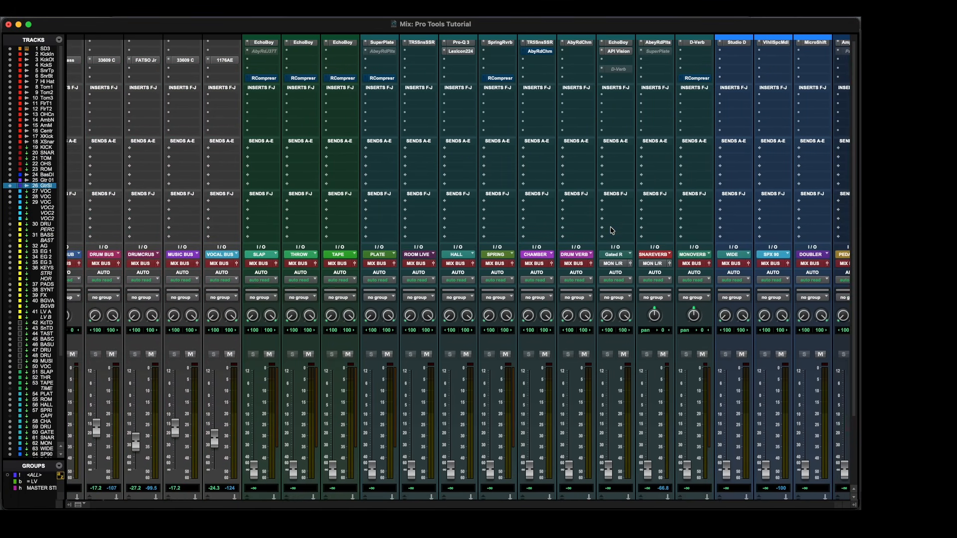
scroll(612, 230, "left", 2)
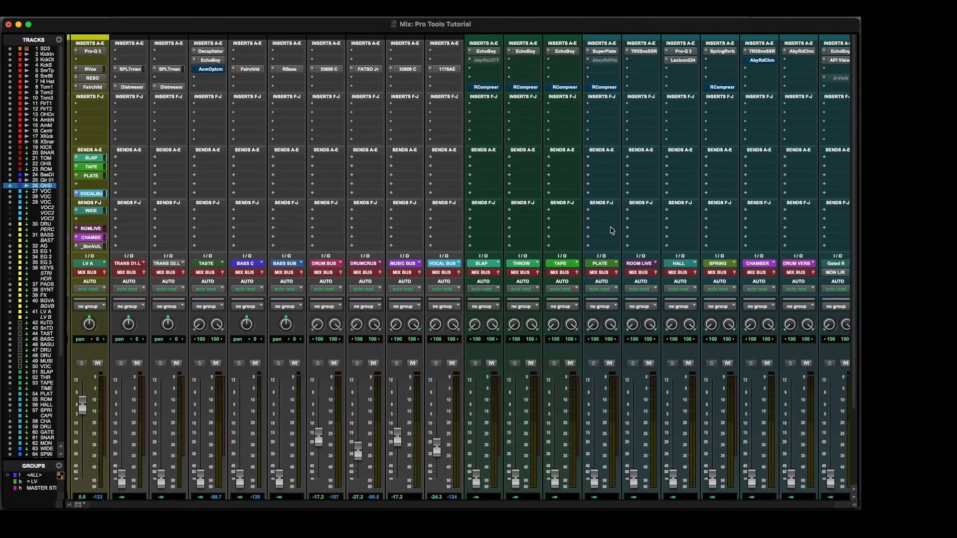
scroll(612, 230, "left", 6)
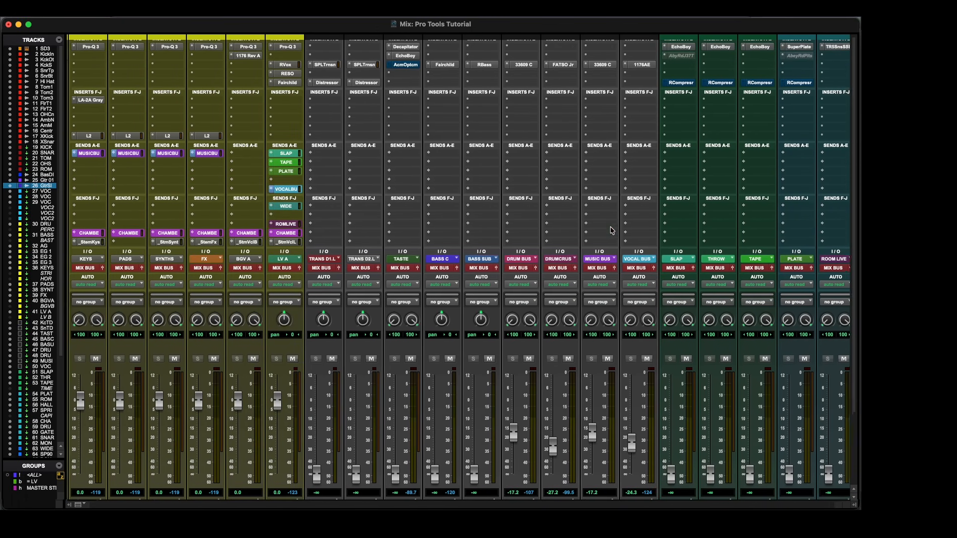
scroll(610, 228, "left", 5)
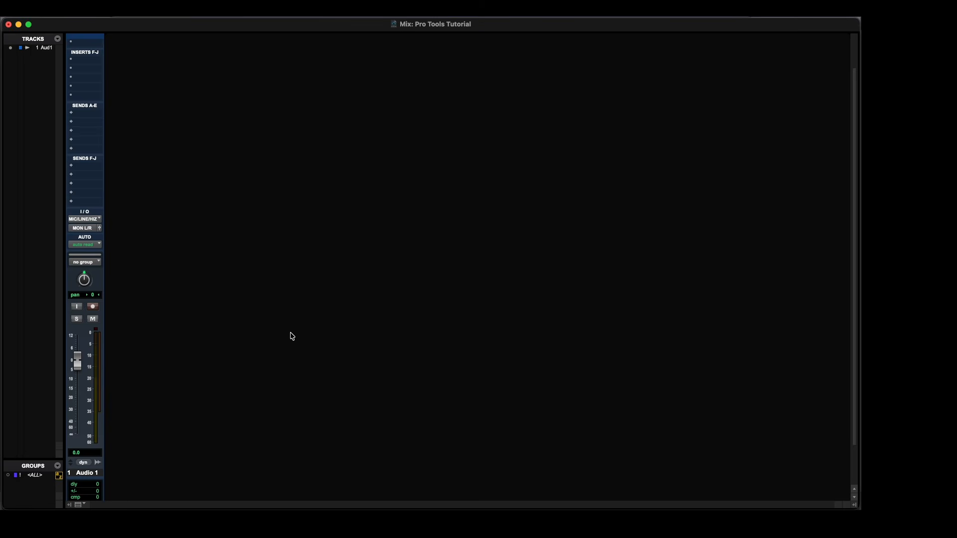
Create one new stereo Master Fader track with the default name.
key("super+shift+n")
left_click(328, 190)
left_click(328, 199)
left_click(402, 188)
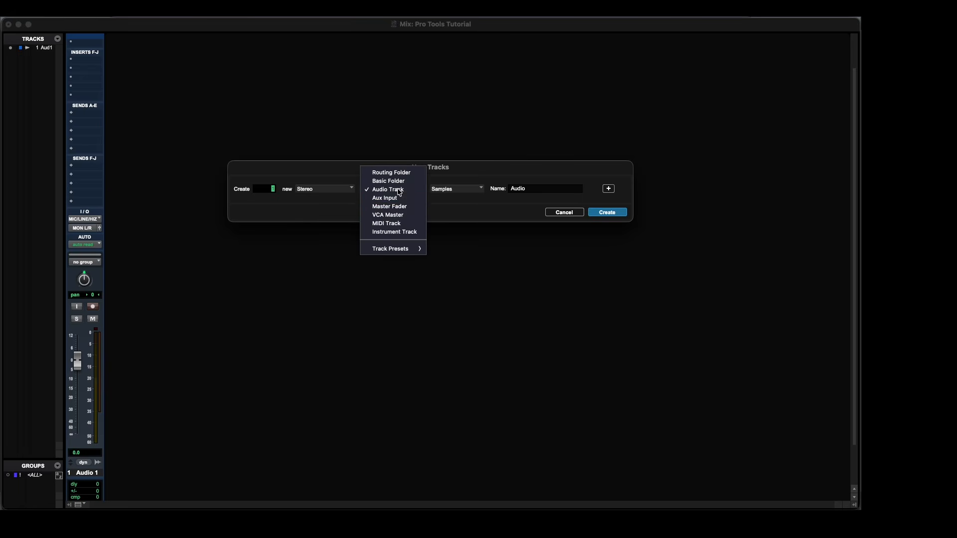
left_click(402, 206)
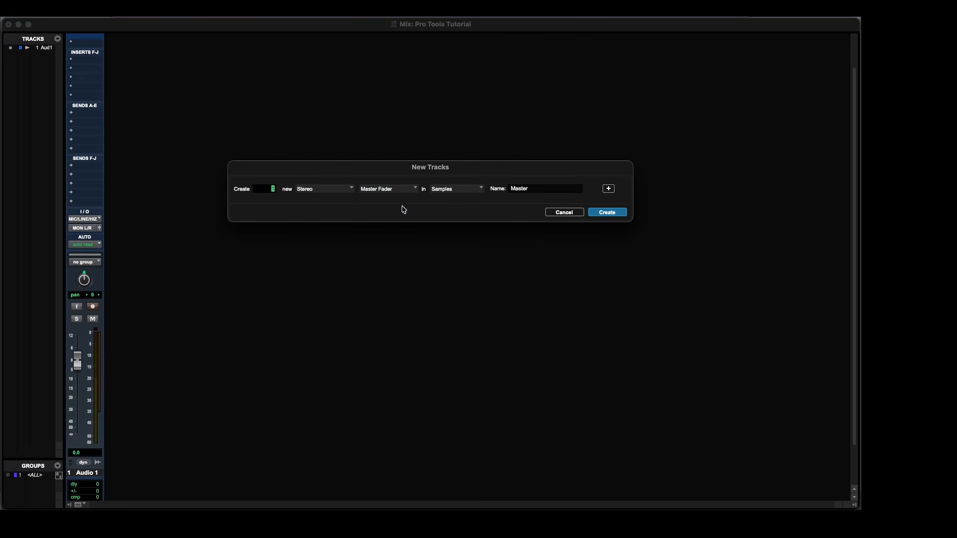
left_click(606, 213)
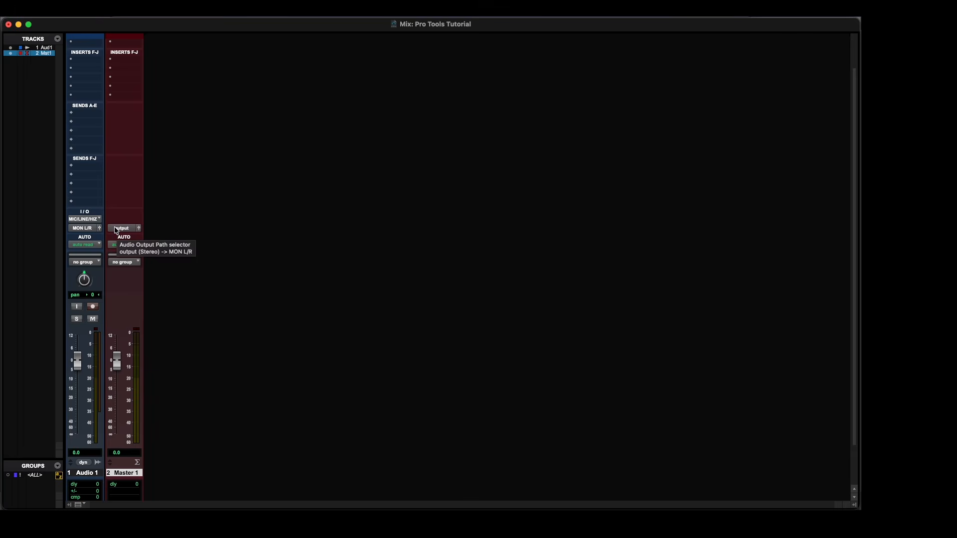
Route the Master 1 track to the stereo MON L/R output.
left_click(115, 229)
mouse_move(145, 230)
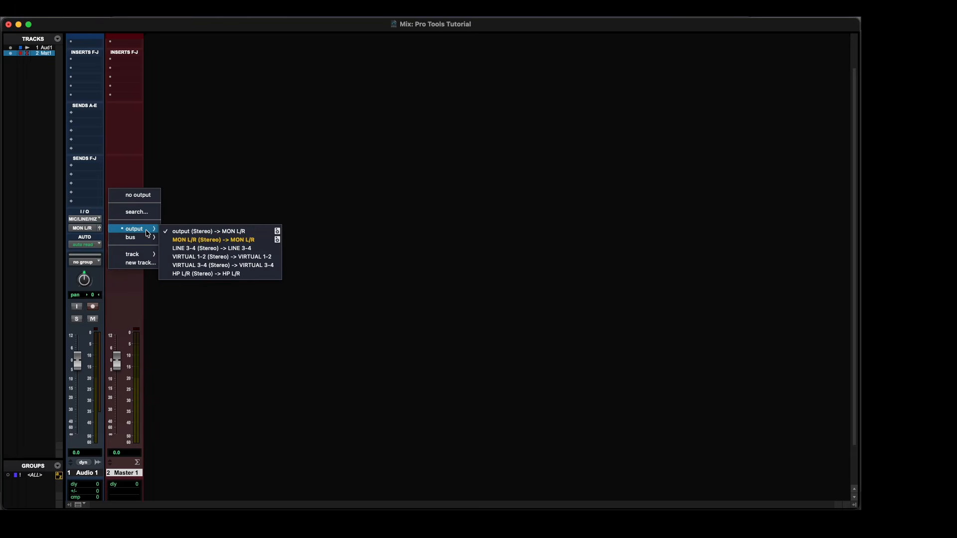
left_click(186, 242)
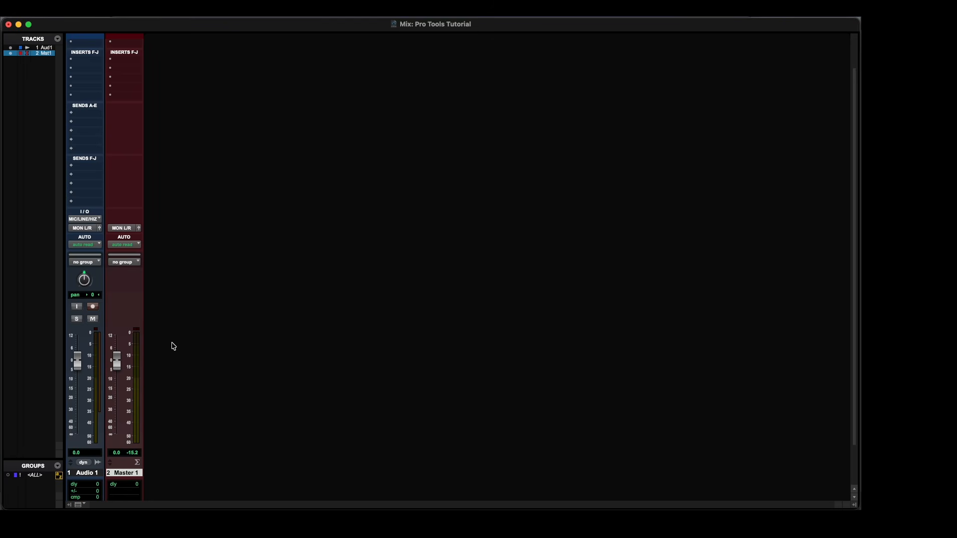
Create one new mono Aux Input track directly after the Audio 1 track.
scroll(172, 345, "up", 3)
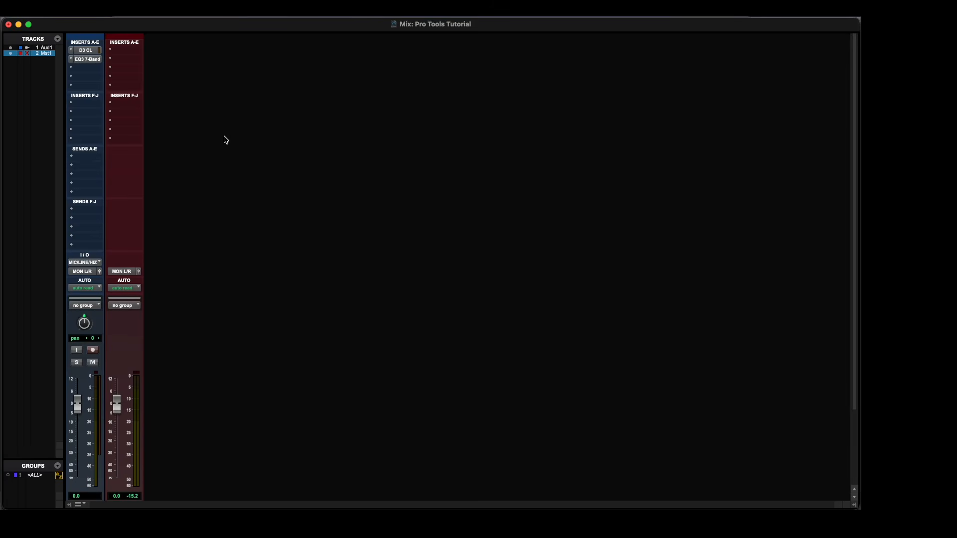
scroll(85, 425, "down", 3)
left_click(86, 425)
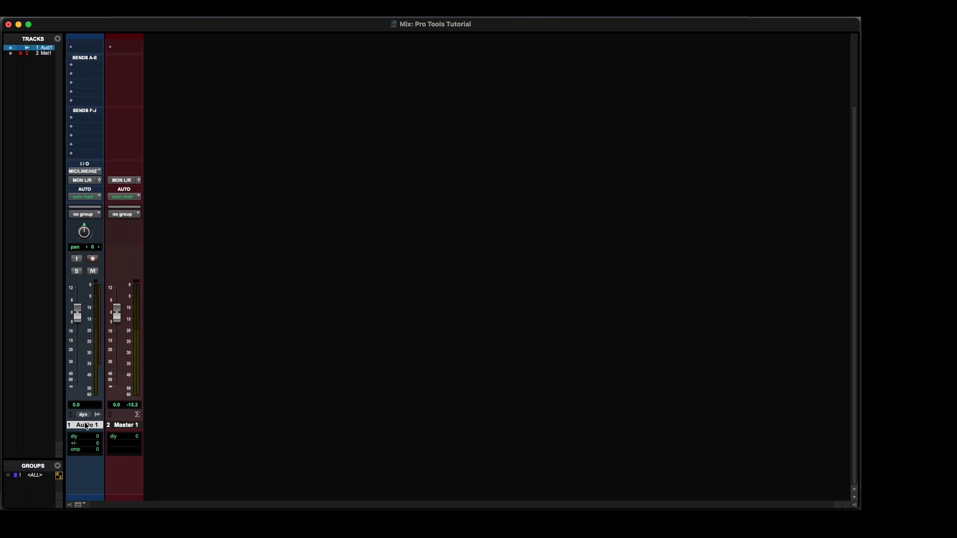
key("super+shift+n")
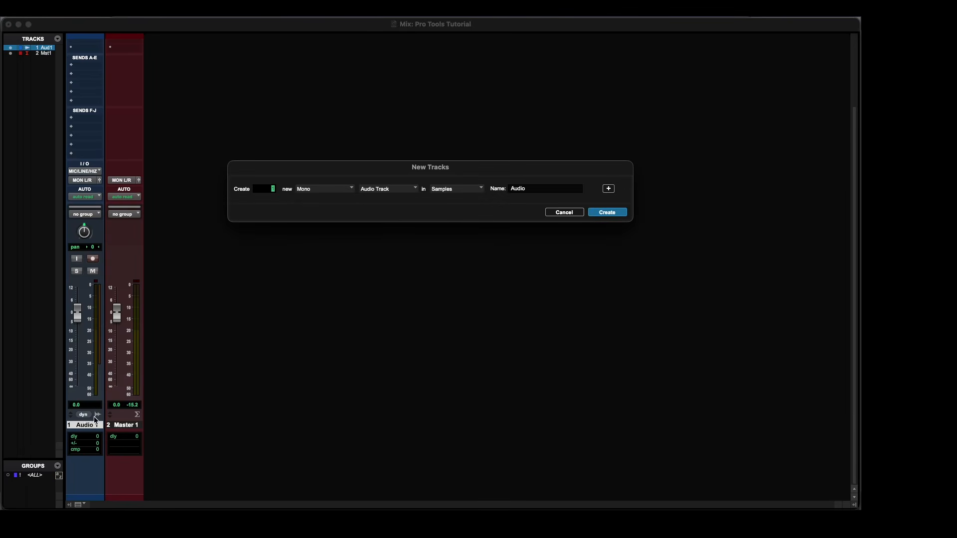
left_click(392, 191)
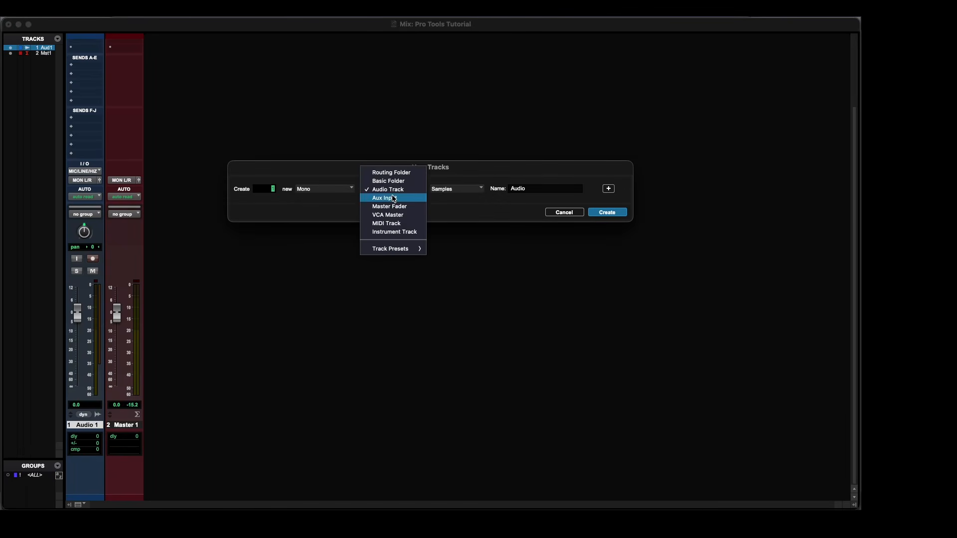
left_click(394, 198)
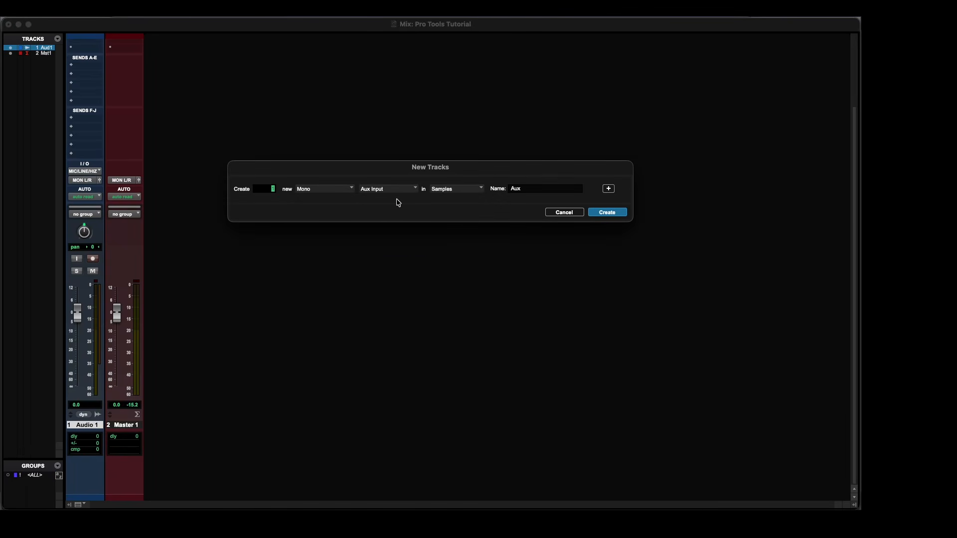
left_click(596, 215)
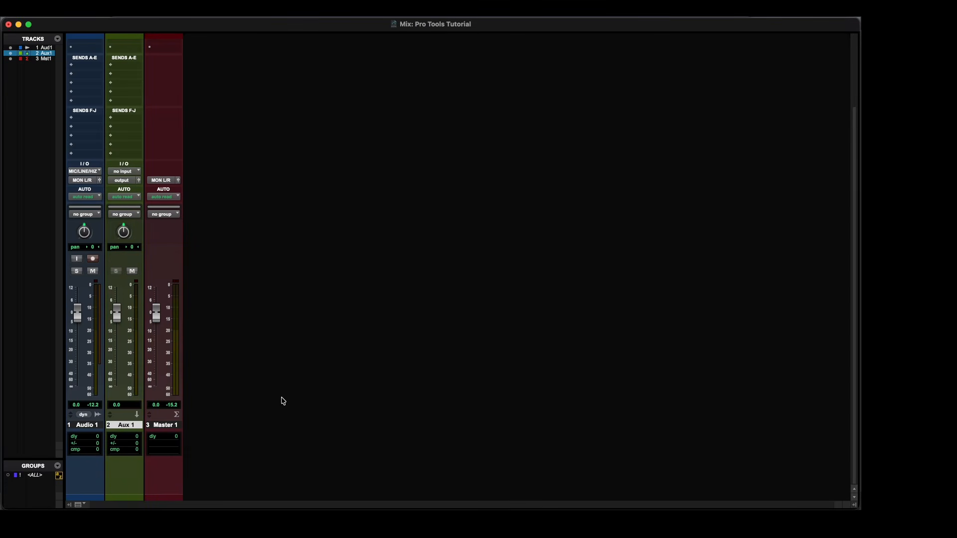
Play the session briefly to check the mixer meters, stop it, and select the Audio 1 track.
key("space")
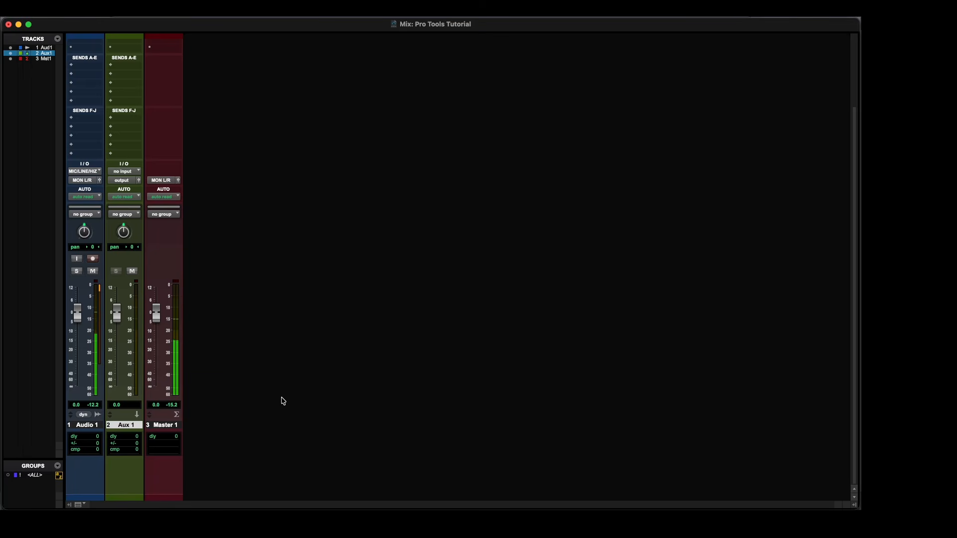
key("space")
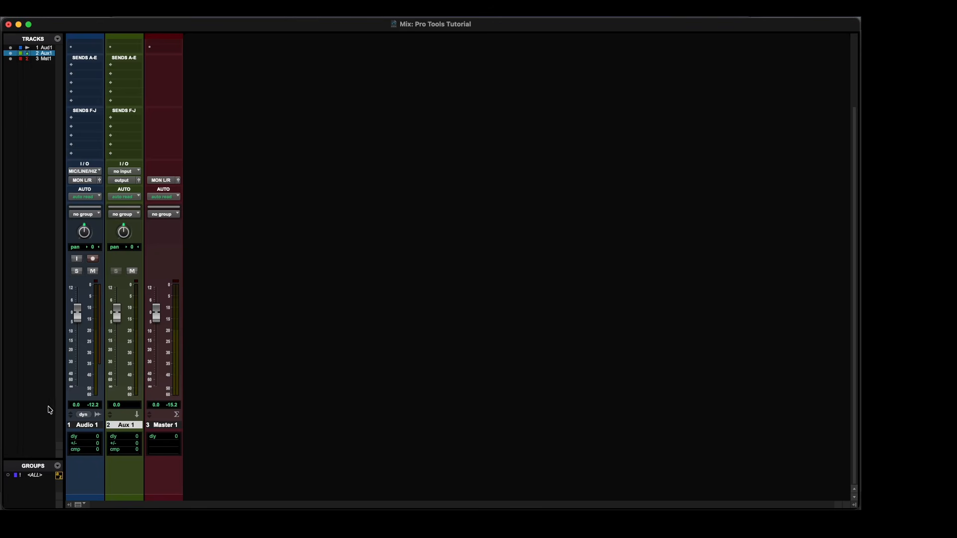
left_click(86, 426)
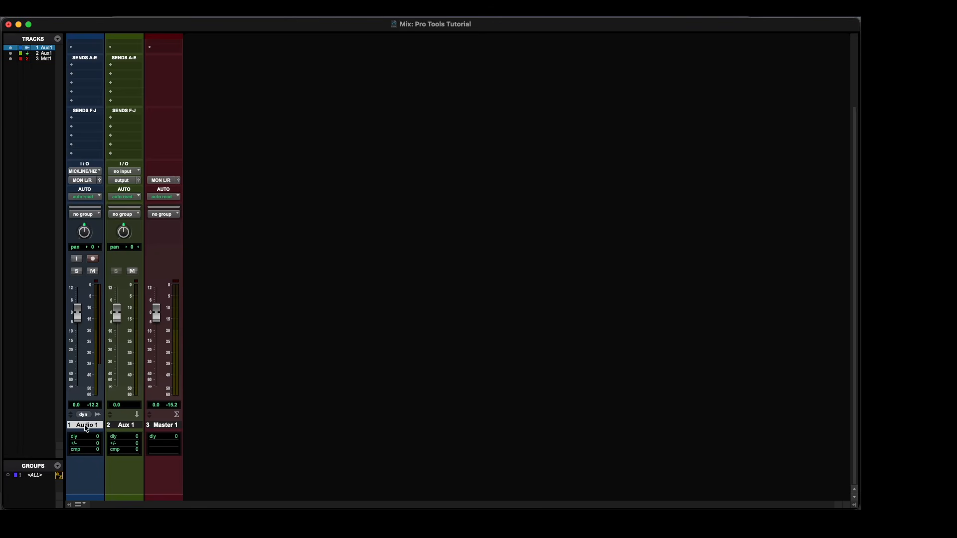
Select the Aux 1 track and set its input to the mono Bus 3.
left_click(119, 426)
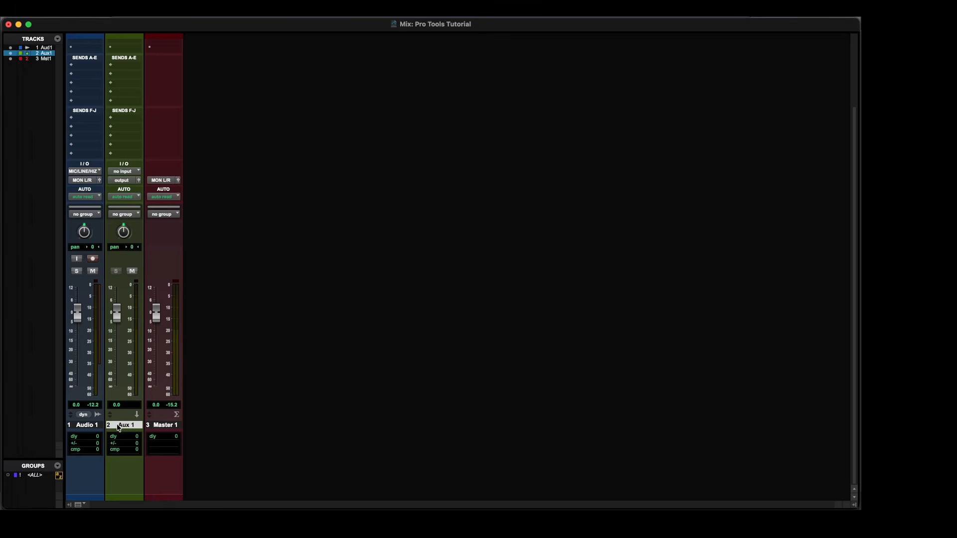
left_click(123, 172)
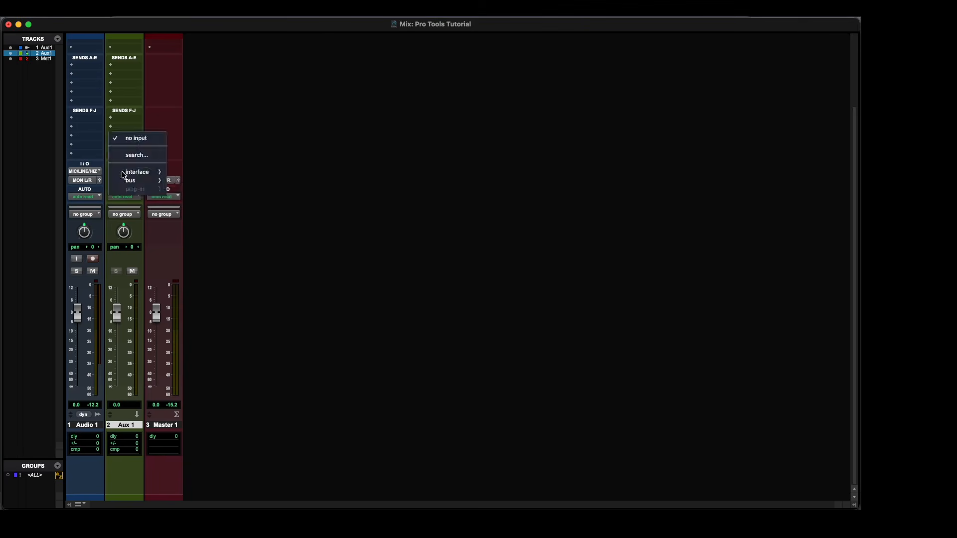
mouse_move(150, 183)
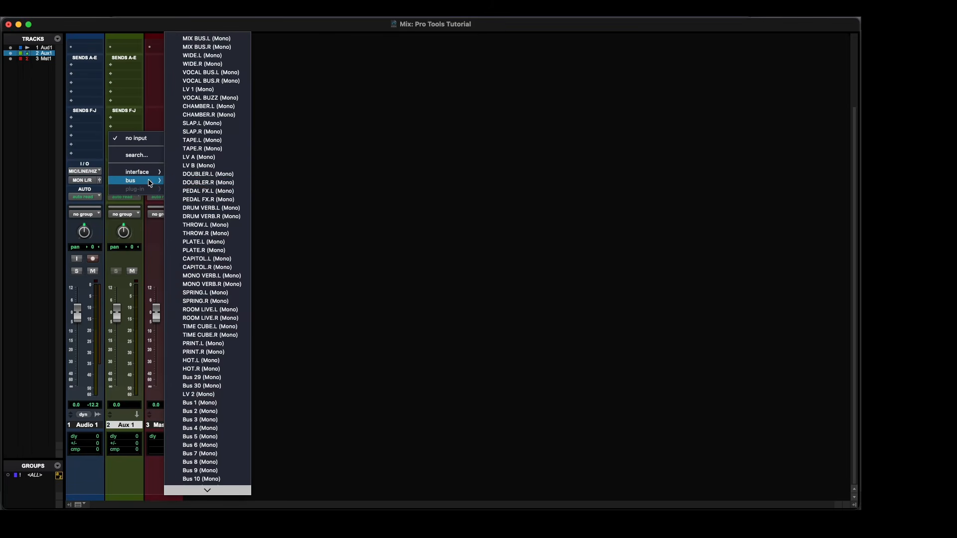
scroll(224, 259, "down", 4)
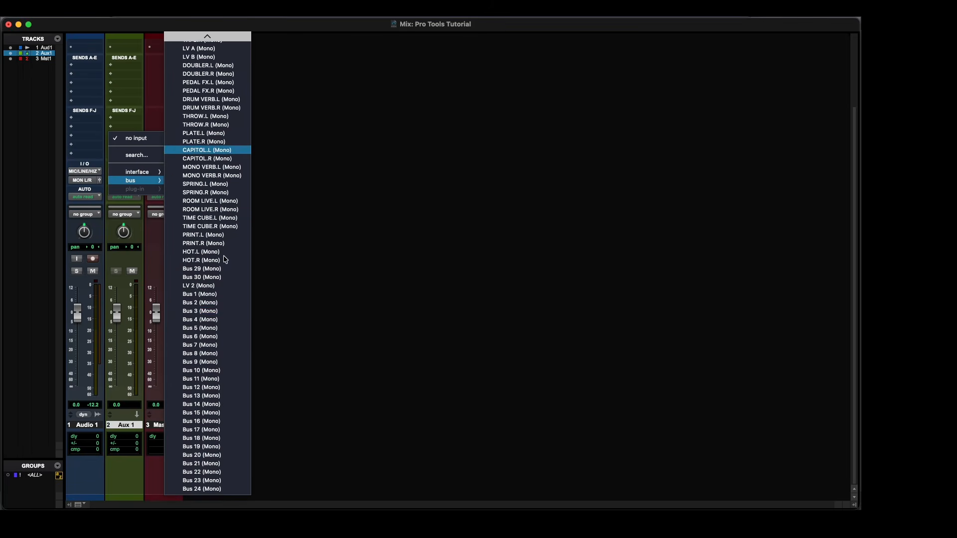
left_click(209, 311)
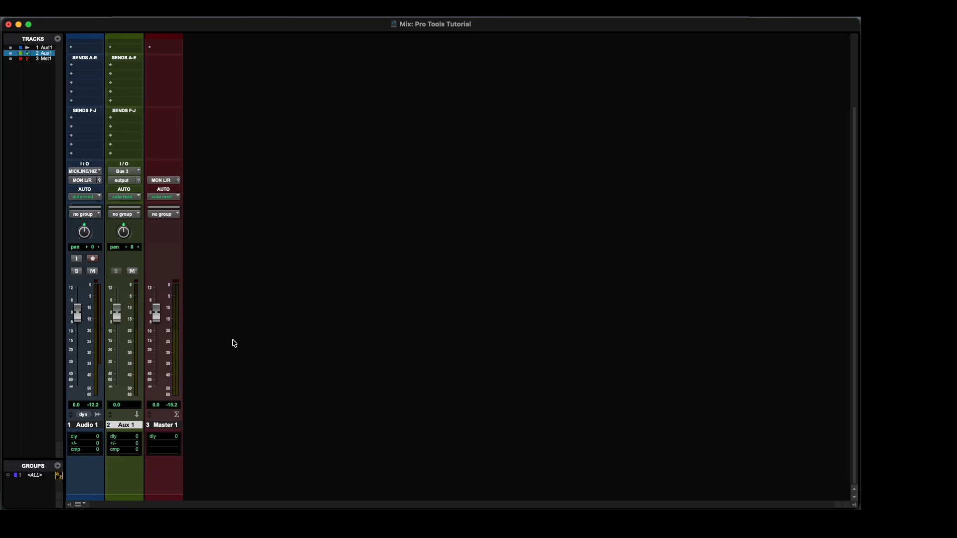
Route the Aux 1 track's output to the stereo MON L/R path.
left_click(125, 181)
mouse_move(133, 181)
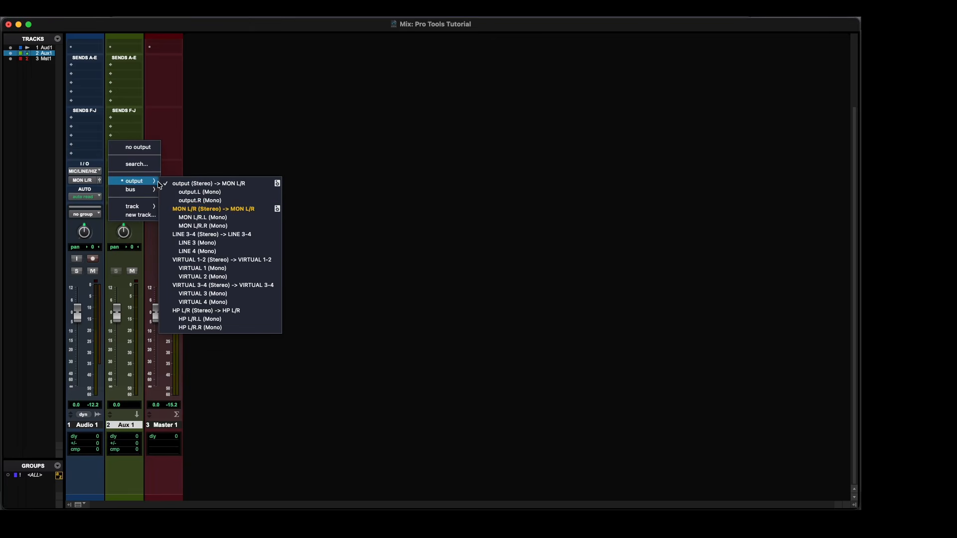
left_click(172, 211)
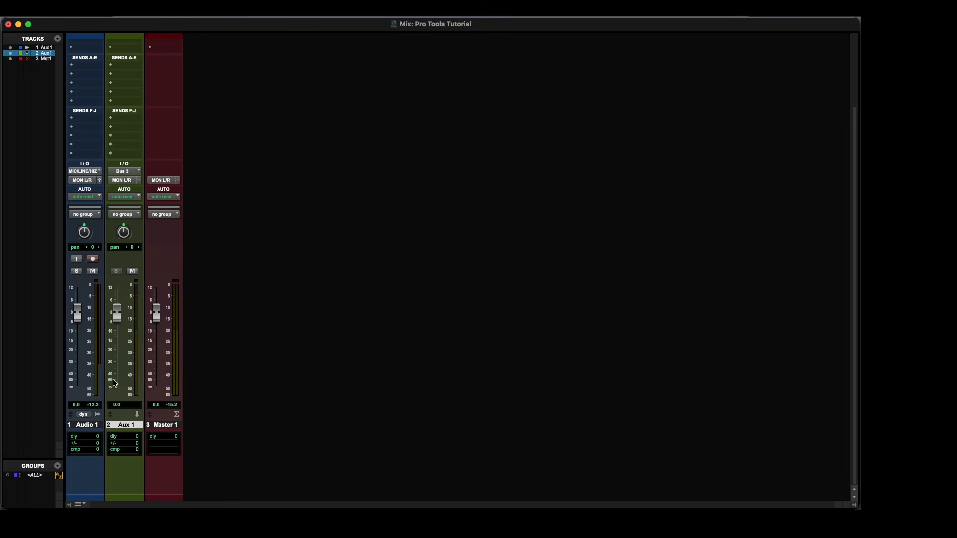
Route the Audio 1 track's output to the mono Bus 3 so it feeds Aux 1.
left_click(83, 181)
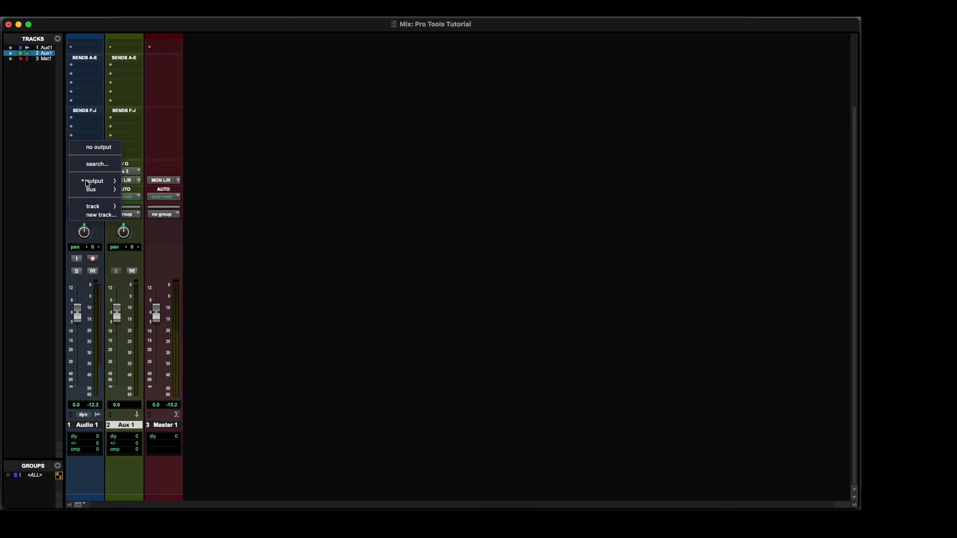
mouse_move(90, 189)
scroll(168, 213, "down", 5)
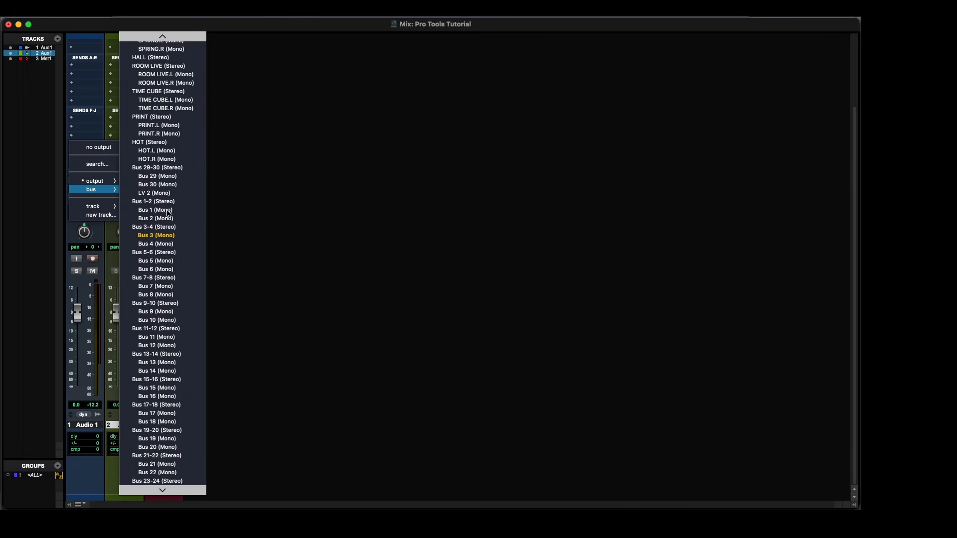
scroll(169, 213, "down", 2)
left_click(160, 224)
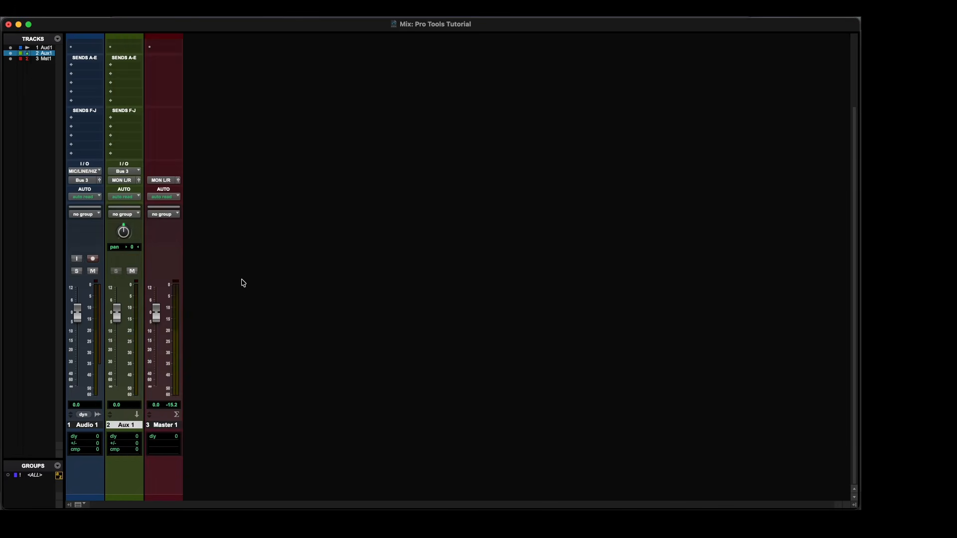
Examine the inserts and routing of the three tracks, and the named bus inputs across the large mix session's aux tracks.
scroll(243, 282, "up", 4)
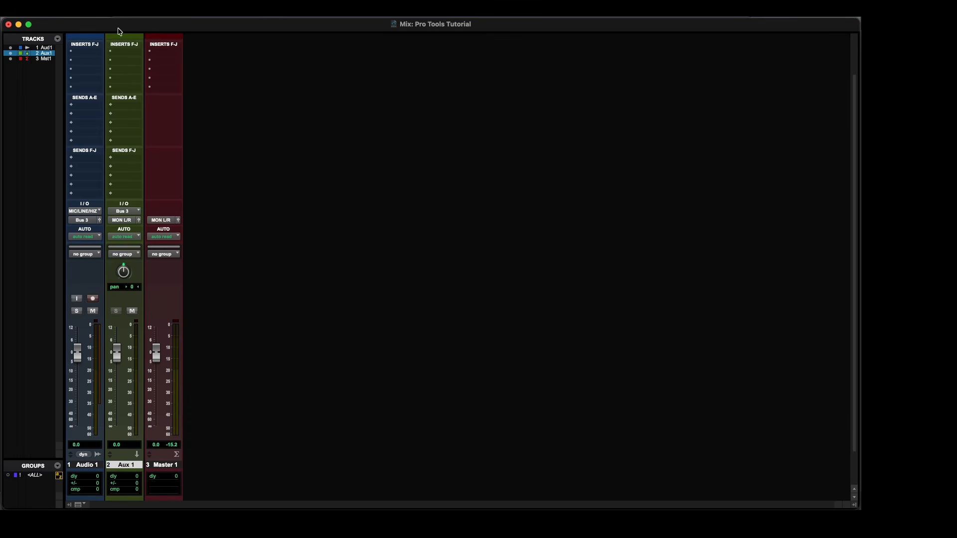
scroll(114, 212, "up", 3)
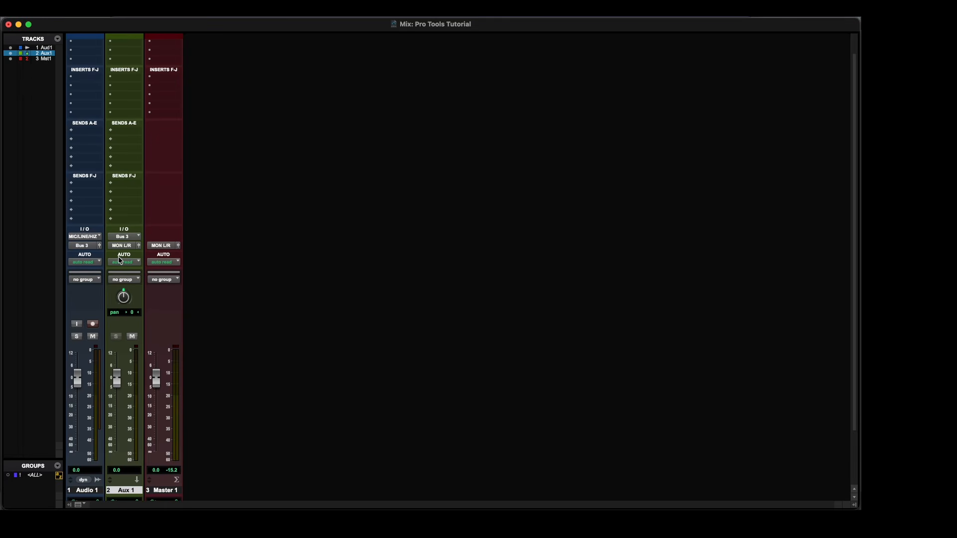
scroll(118, 256, "up", 3)
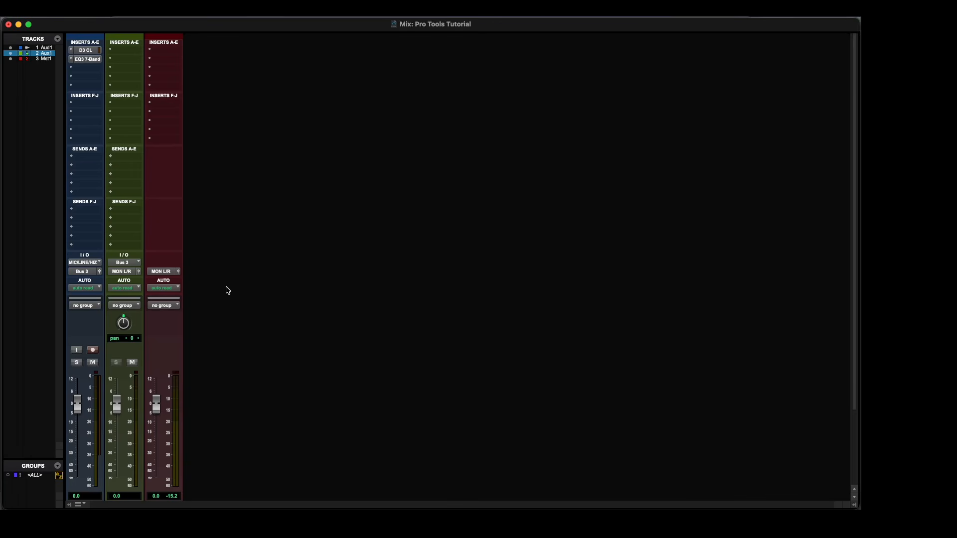
scroll(227, 290, "down", 3)
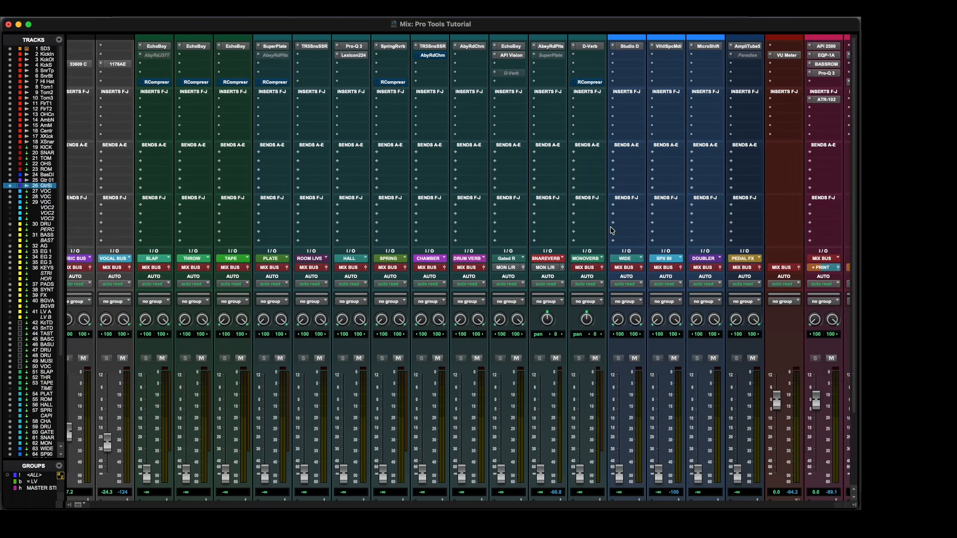
scroll(612, 231, "left", 10)
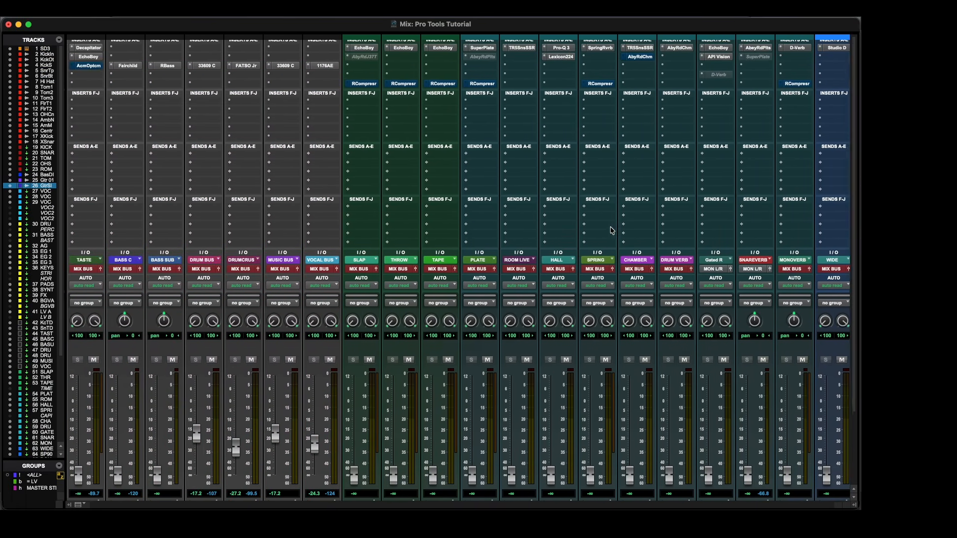
scroll(611, 230, "left", 10)
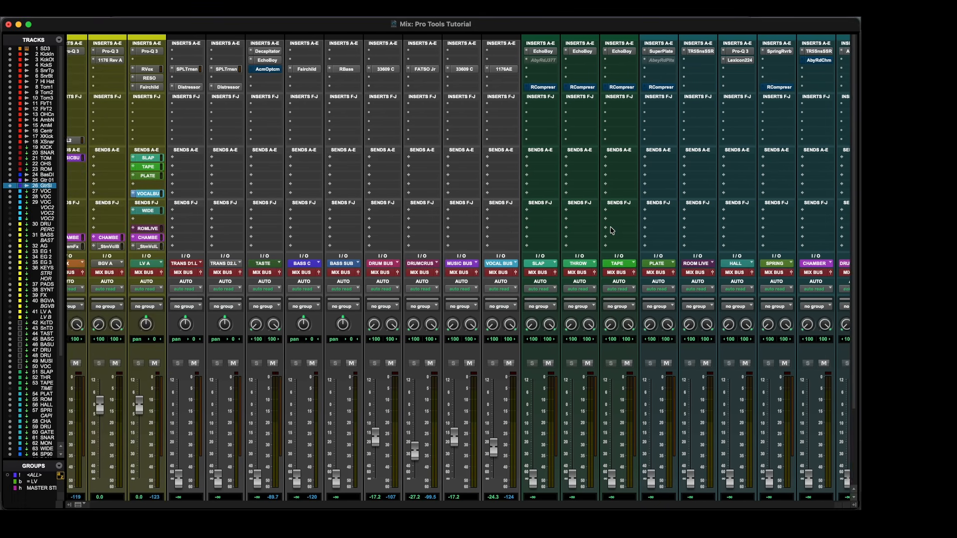
scroll(612, 230, "left", 5)
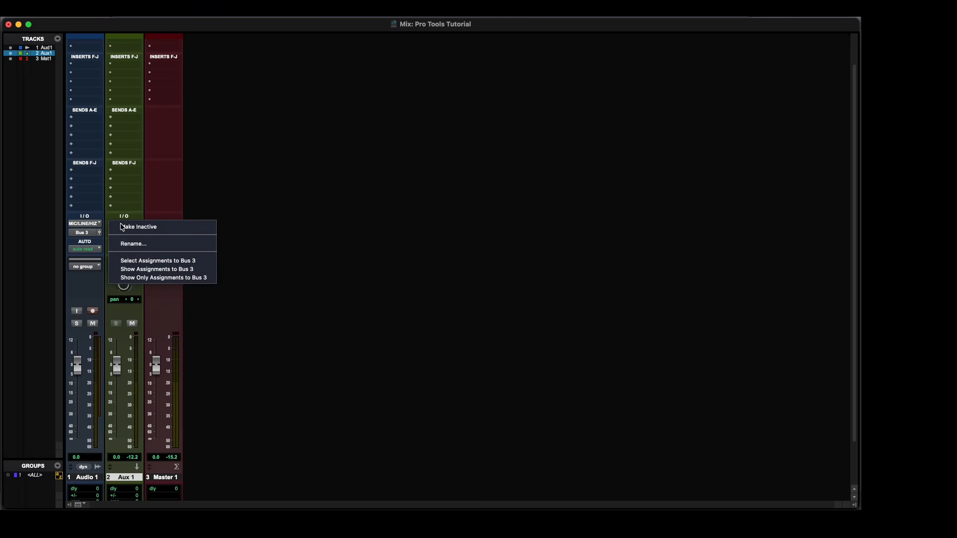
Rename the Bus 3 path feeding the Aux 1 track as GTR.
left_click(133, 243)
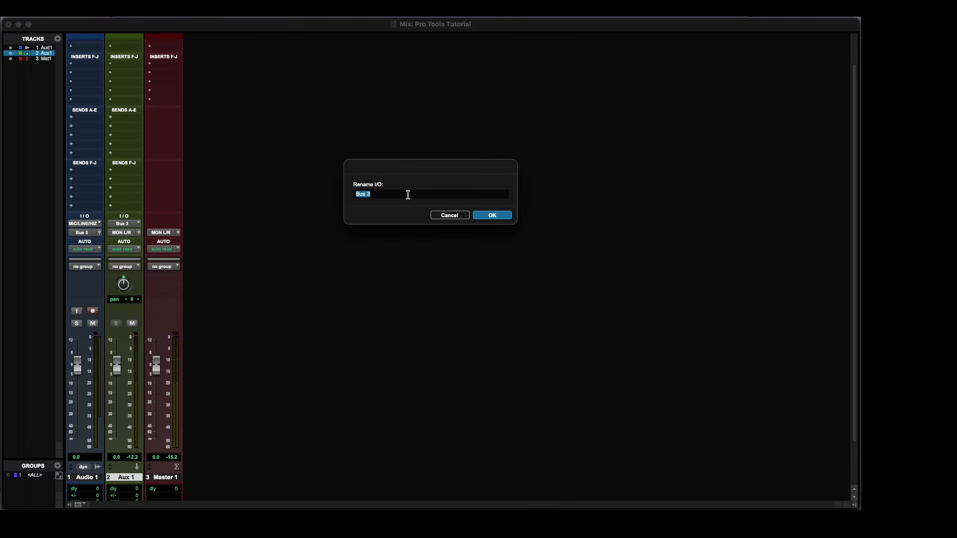
type("GTR")
left_click(492, 215)
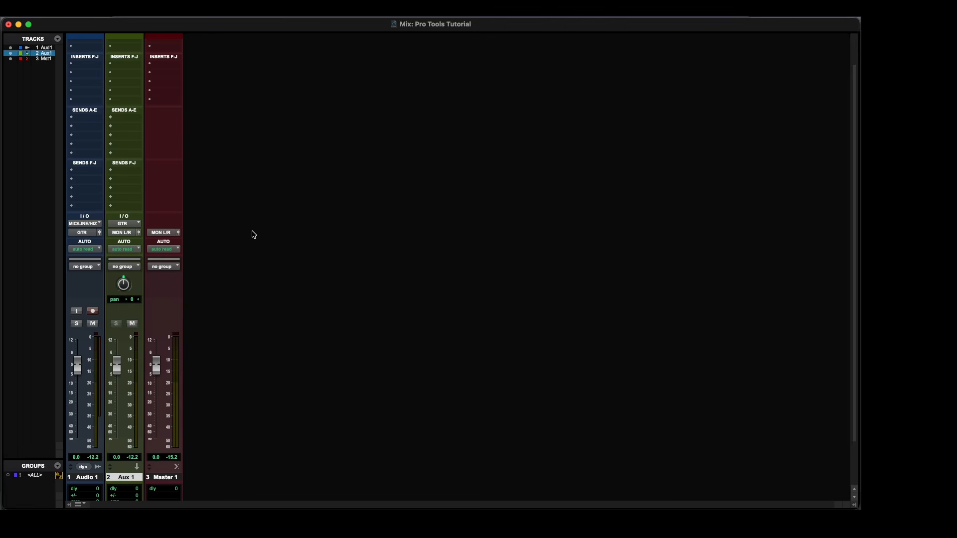
scroll(227, 269, "up", 2)
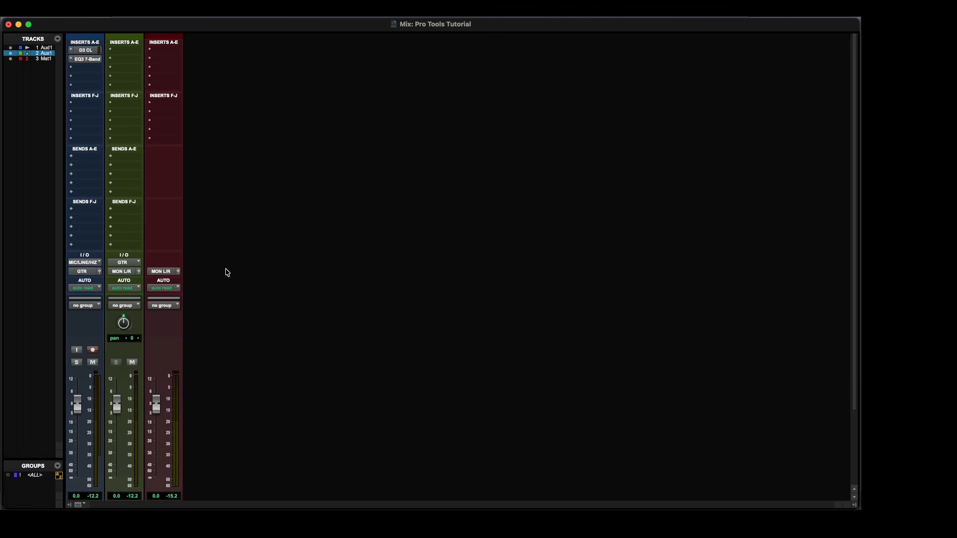